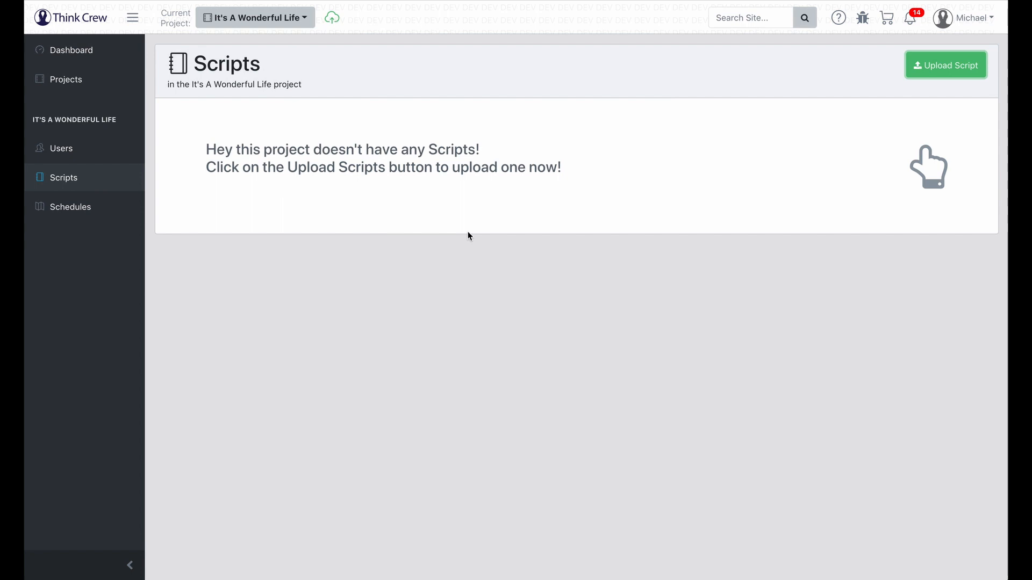
Upload the script file It's A Wonderful Life.fdx to the project, leaving the script name blank
click(948, 68)
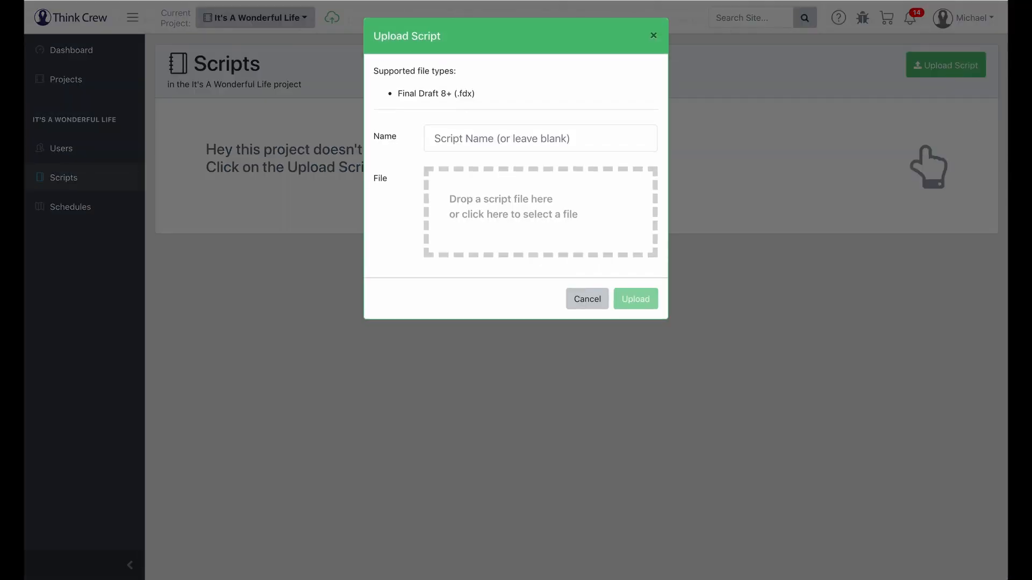
drag(1008, 225, 513, 196)
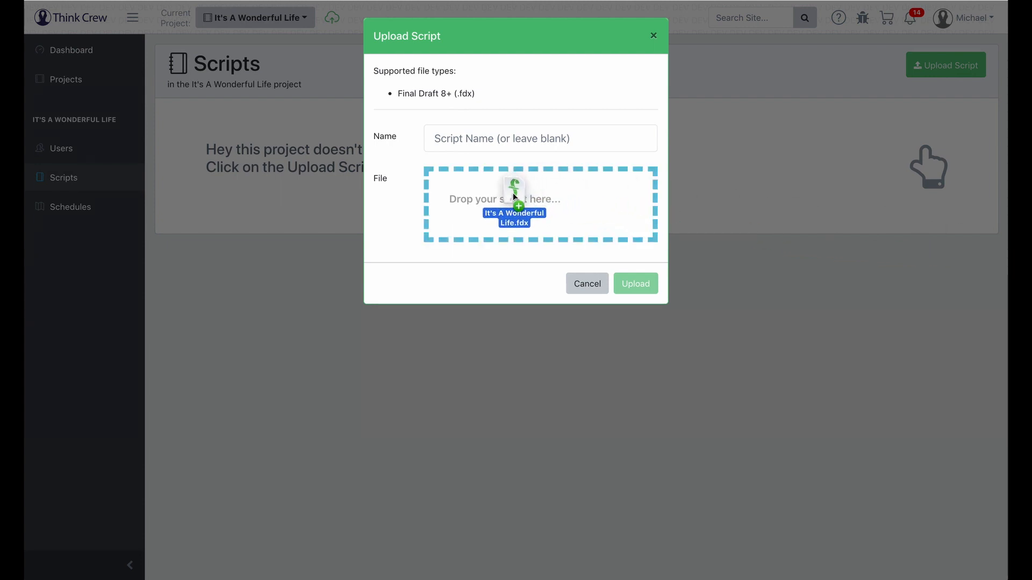
drag(513, 195, 515, 198)
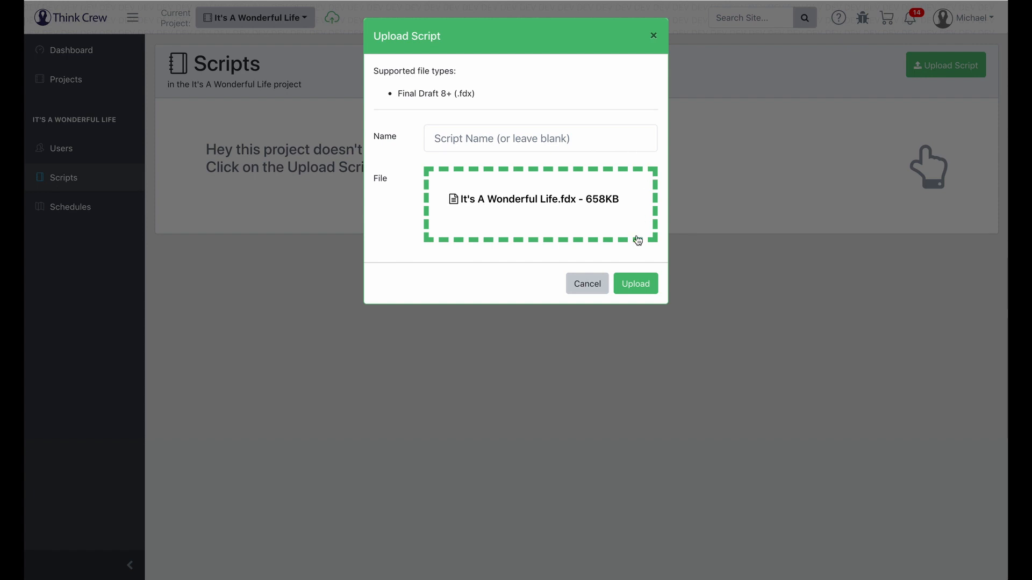
click(642, 286)
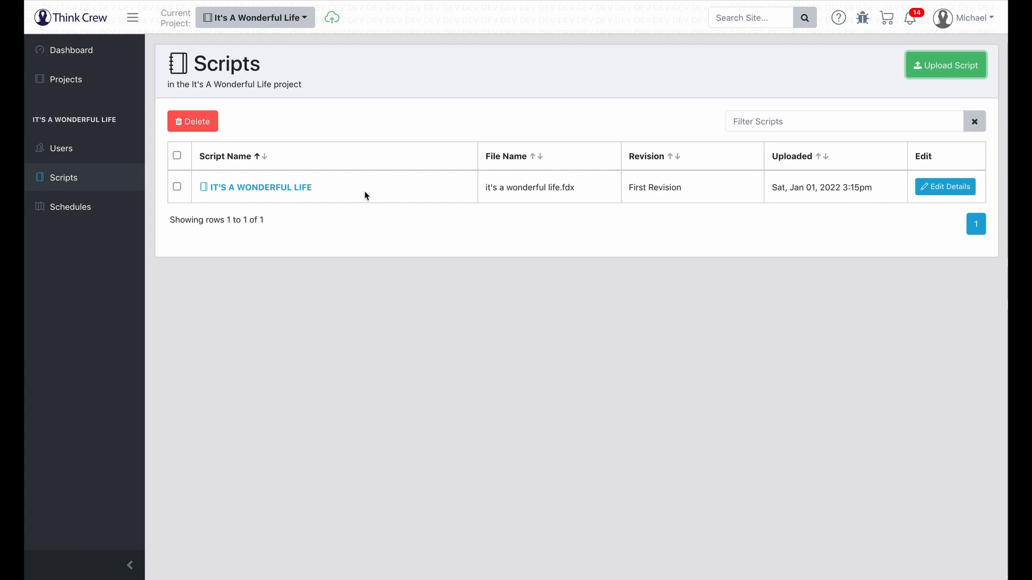
Open the uploaded IT'S A WONDERFUL LIFE script and read through scene 1, returning to its beginning
click(302, 188)
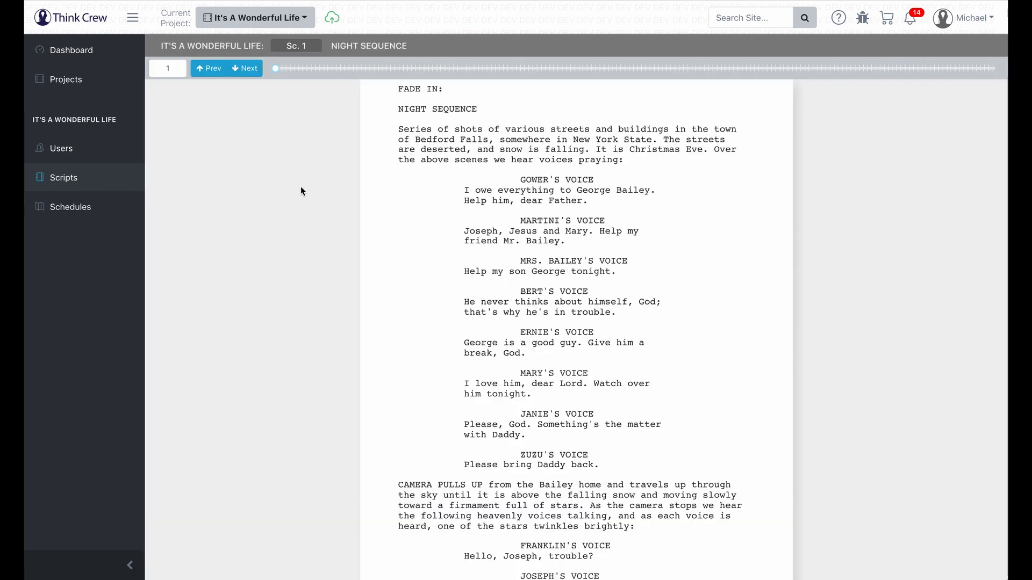
scroll(627, 273, down, 5)
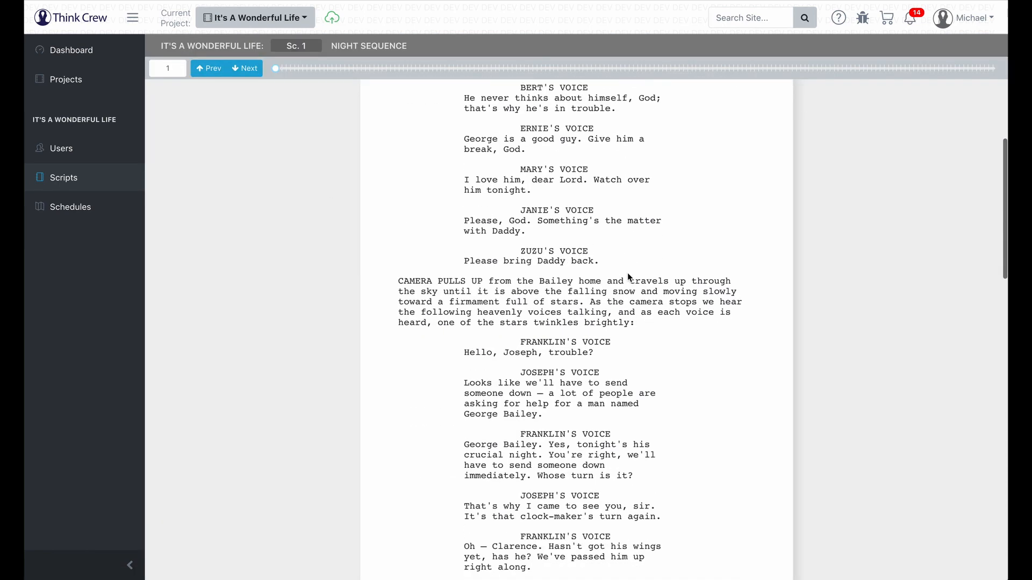
scroll(627, 273, down, 10)
scroll(627, 273, up, 15)
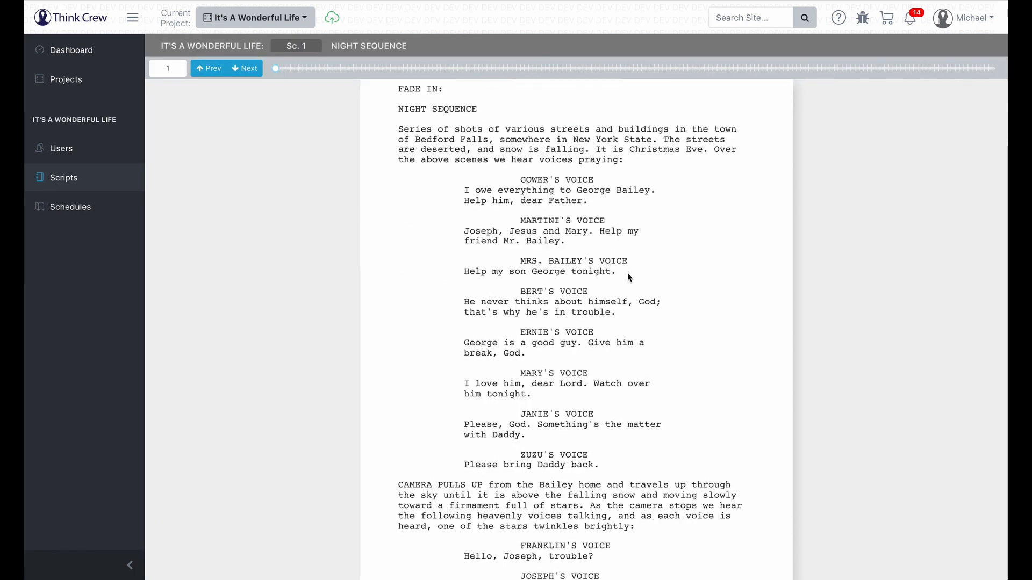
scroll(627, 273, down, 20)
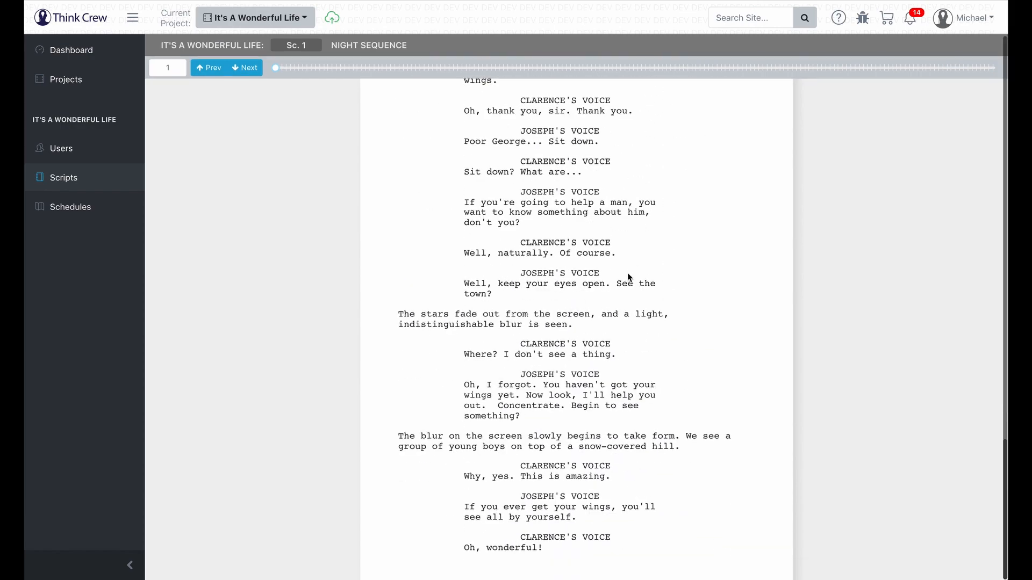
scroll(627, 272, up, 15)
scroll(627, 272, up, 8)
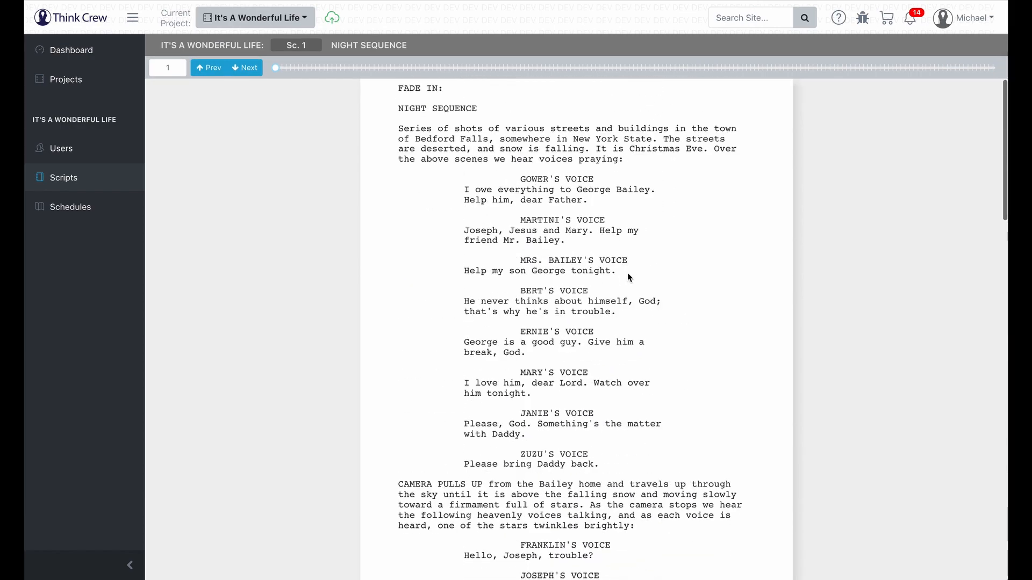
Browse the script by advancing scene by scene to scene 3, sliding ahead to scene 127 and returning to scene 1
click(250, 67)
click(251, 68)
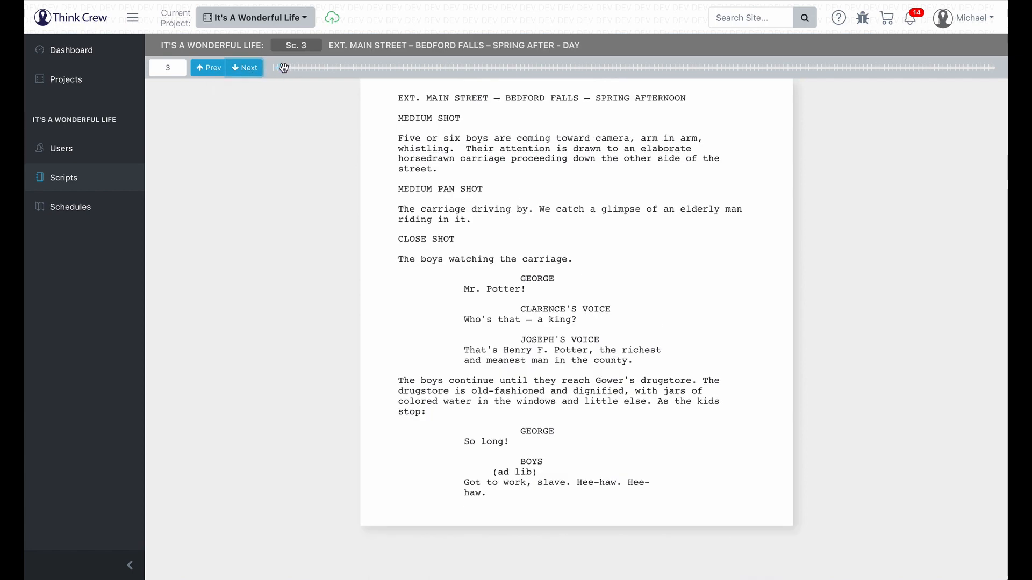
drag(283, 68, 804, 77)
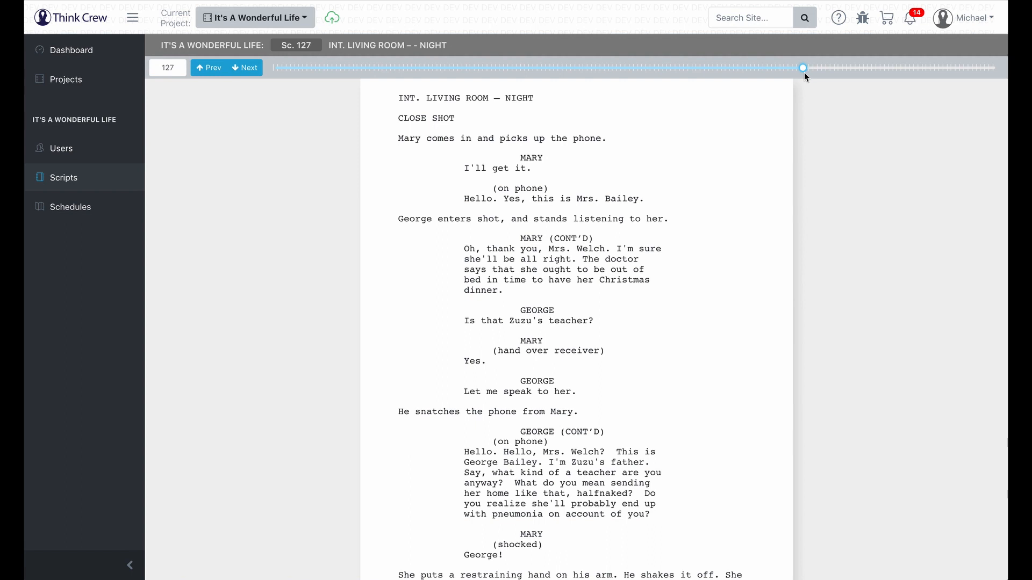
drag(804, 72, 268, 69)
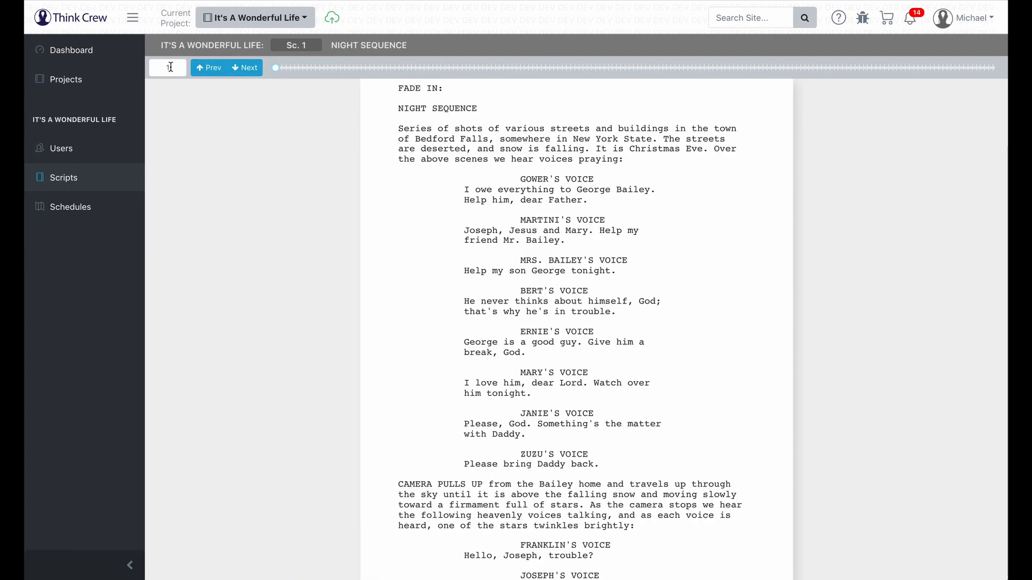
Jump directly to scene 32 of the script by its number, and likewise to scene 100
drag(178, 69, 135, 67)
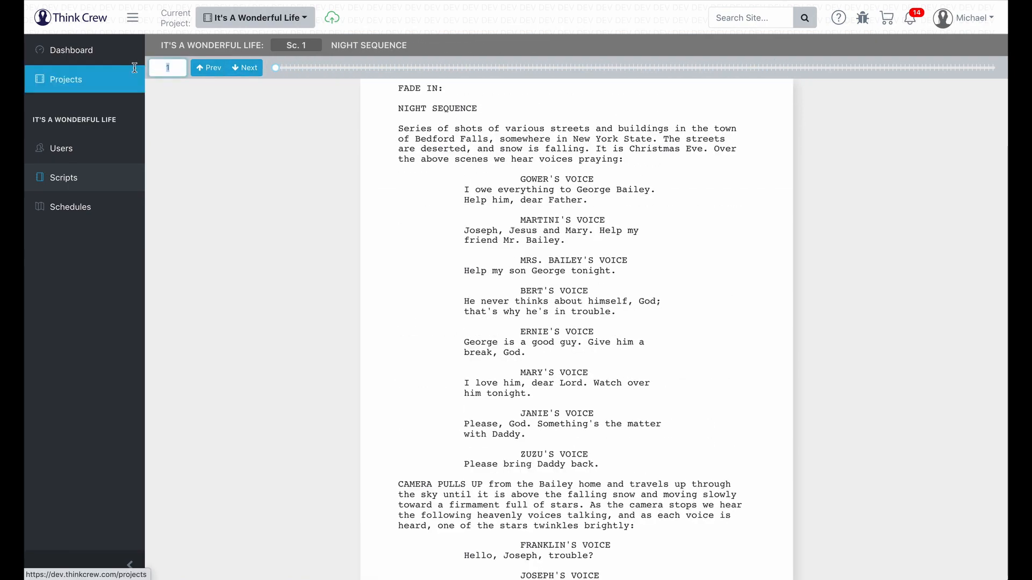
text(32)
key(Return)
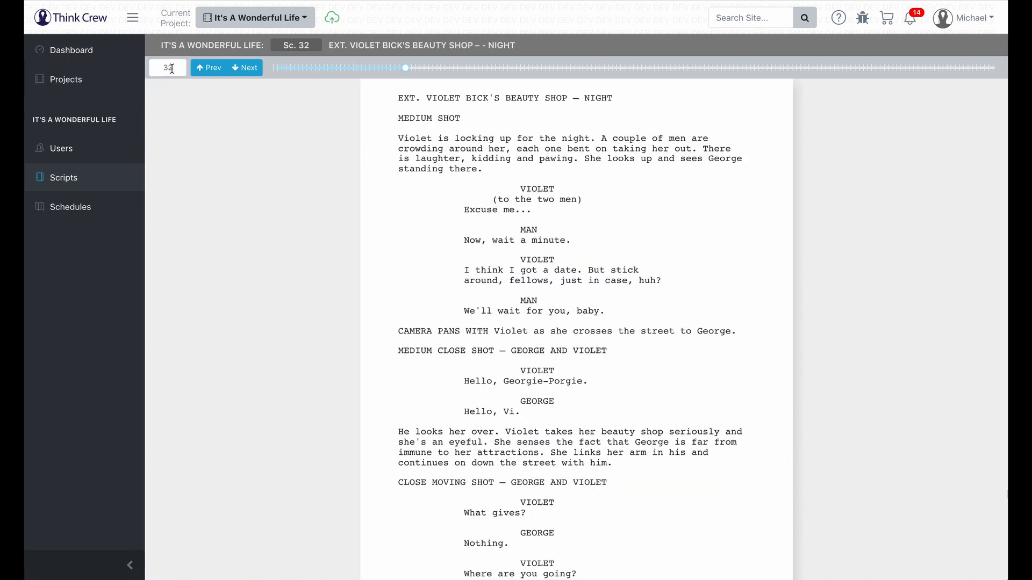
drag(164, 67, 132, 68)
text(100)
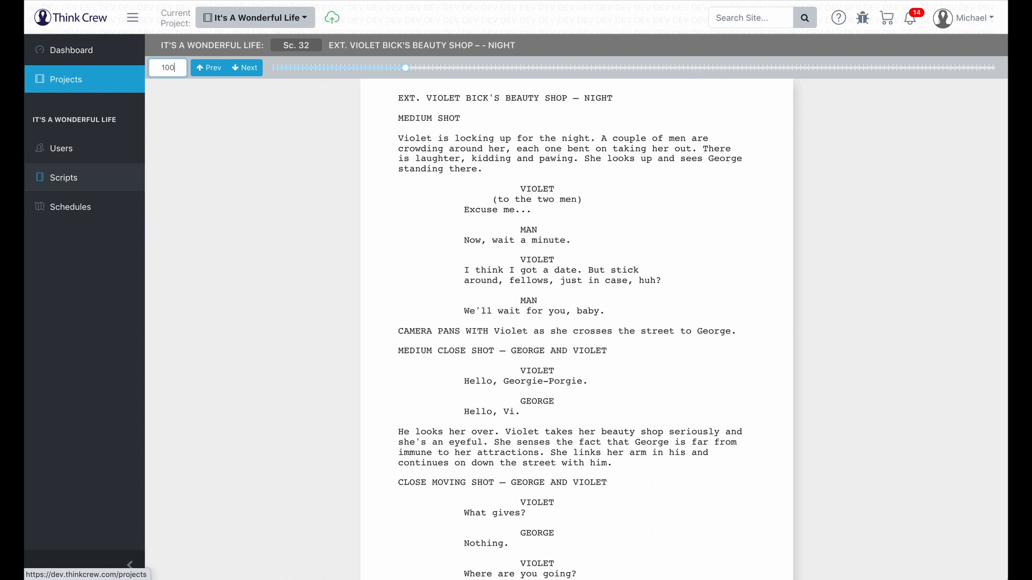
key(Return)
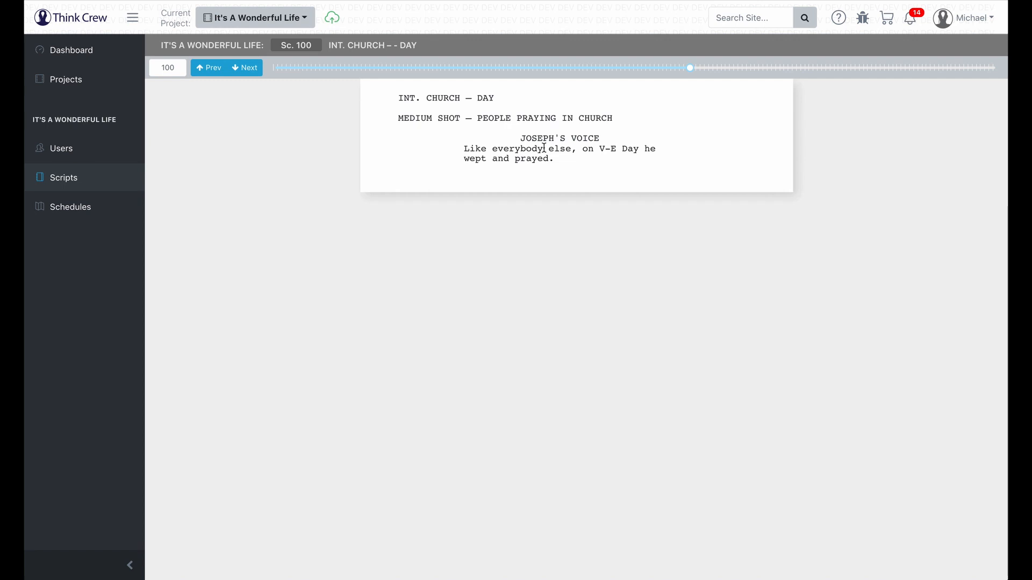
Create a schedule named First Draft in the project and link the IT'S A WONDERFUL LIFE script to it
click(83, 209)
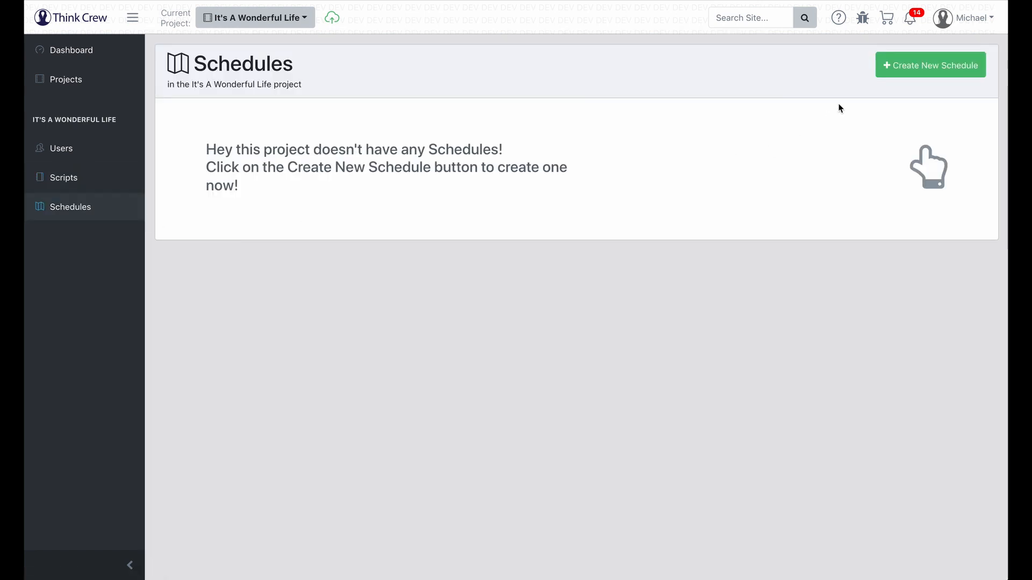
click(914, 68)
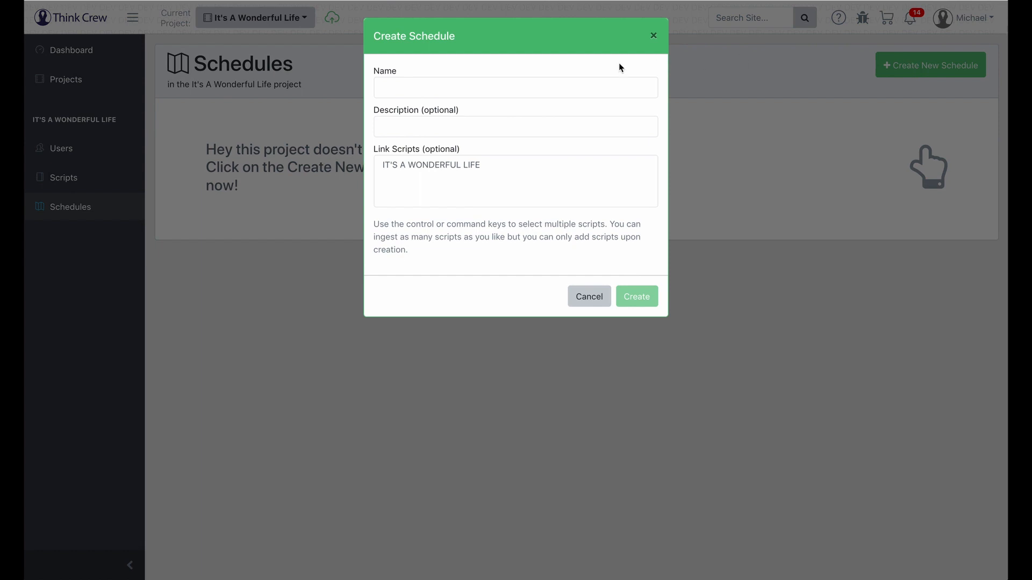
click(479, 87)
text(F)
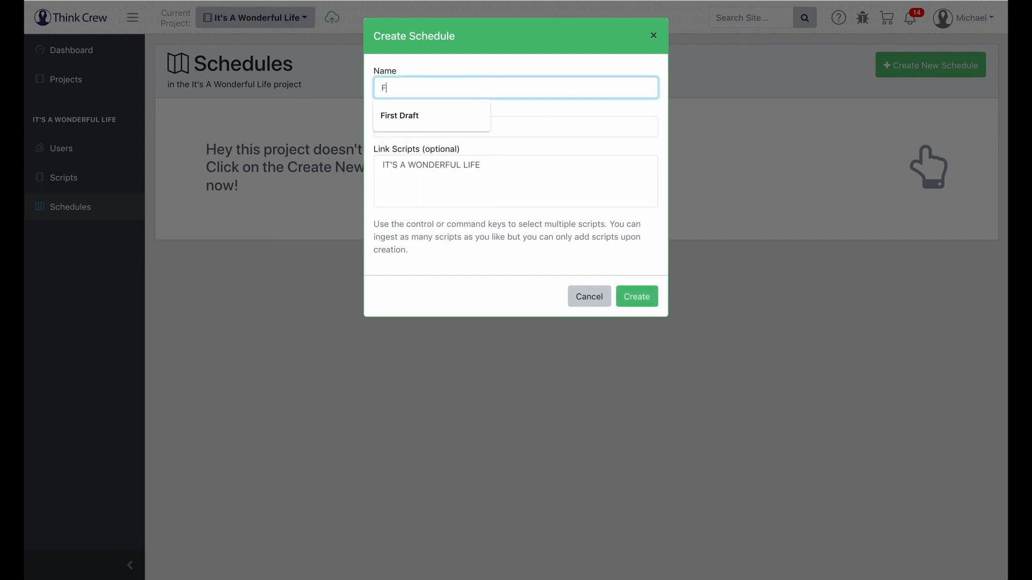
text(irst Draft)
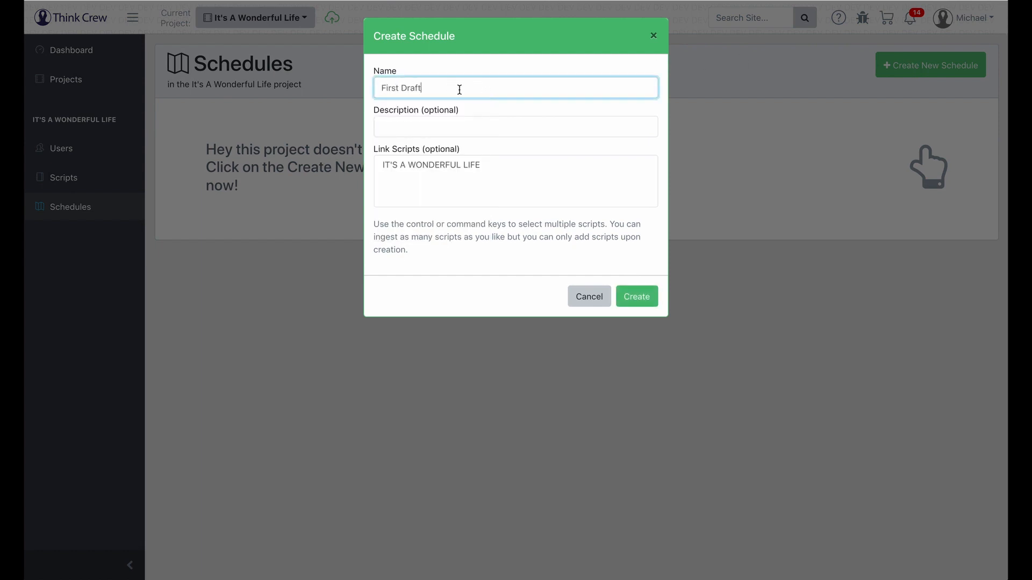
click(389, 167)
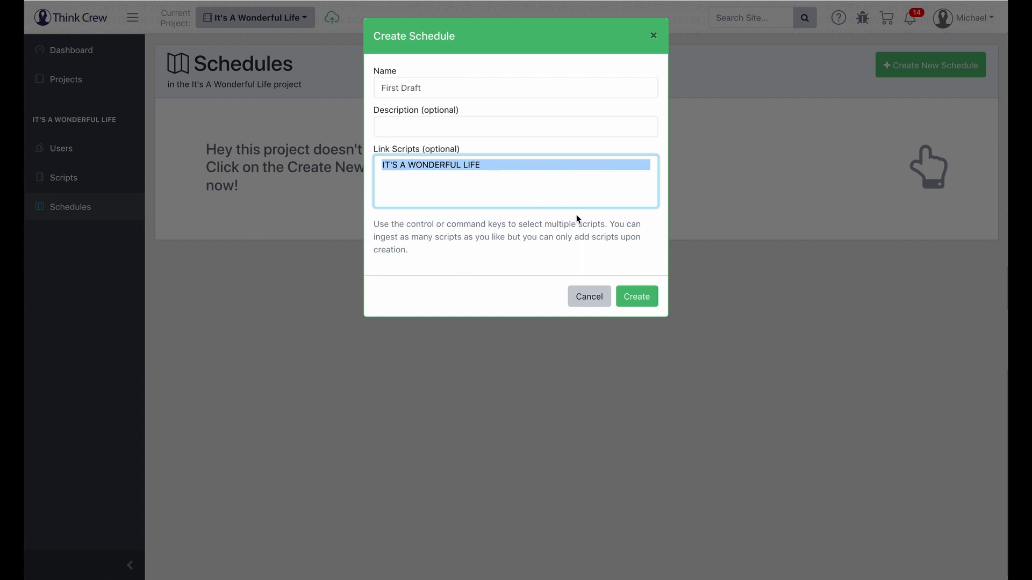
click(636, 297)
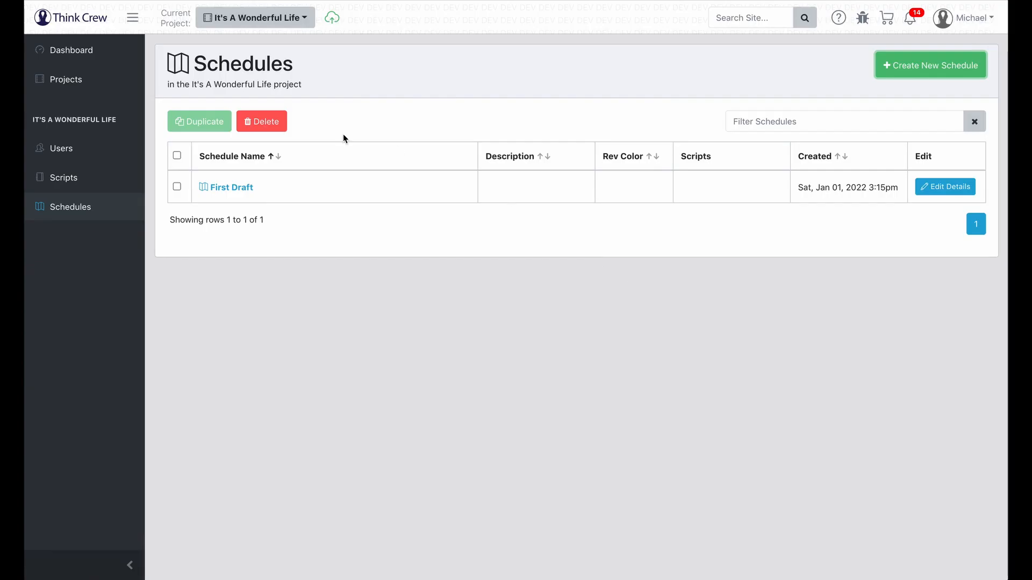
Open the First Draft schedule and view the linked script's scene 1 alongside its breakdown
click(223, 188)
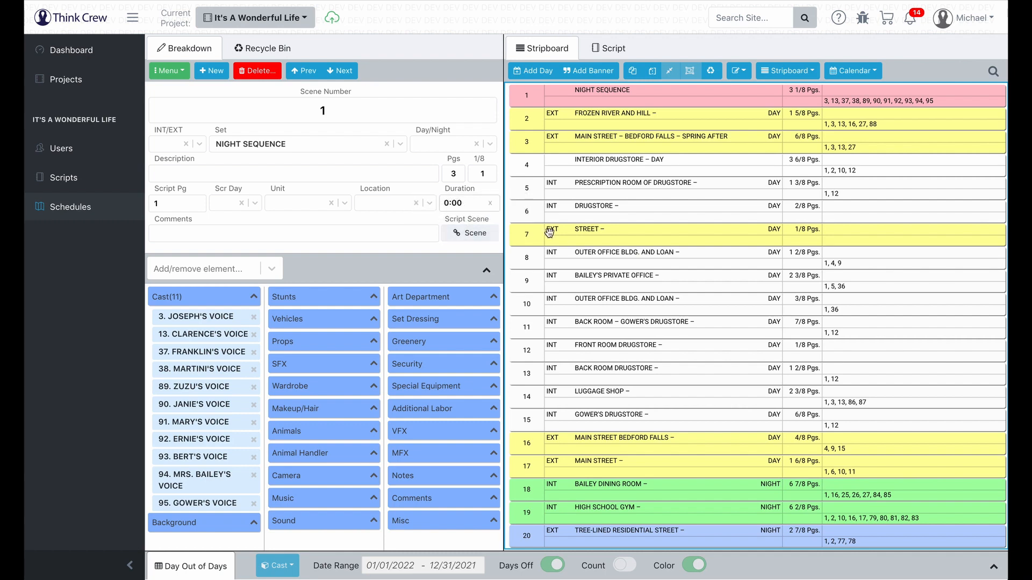
click(613, 51)
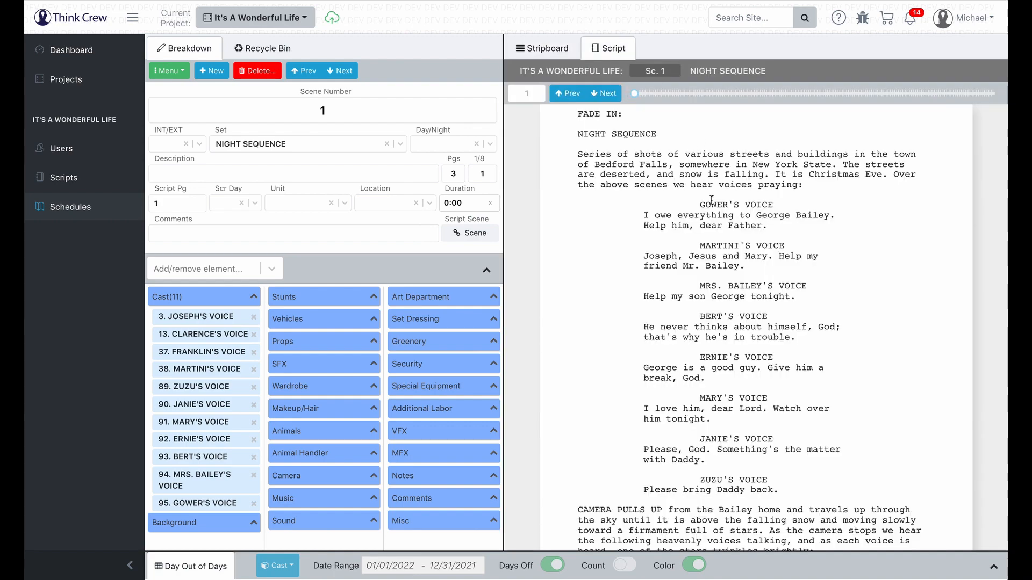
scroll(711, 200, down, 15)
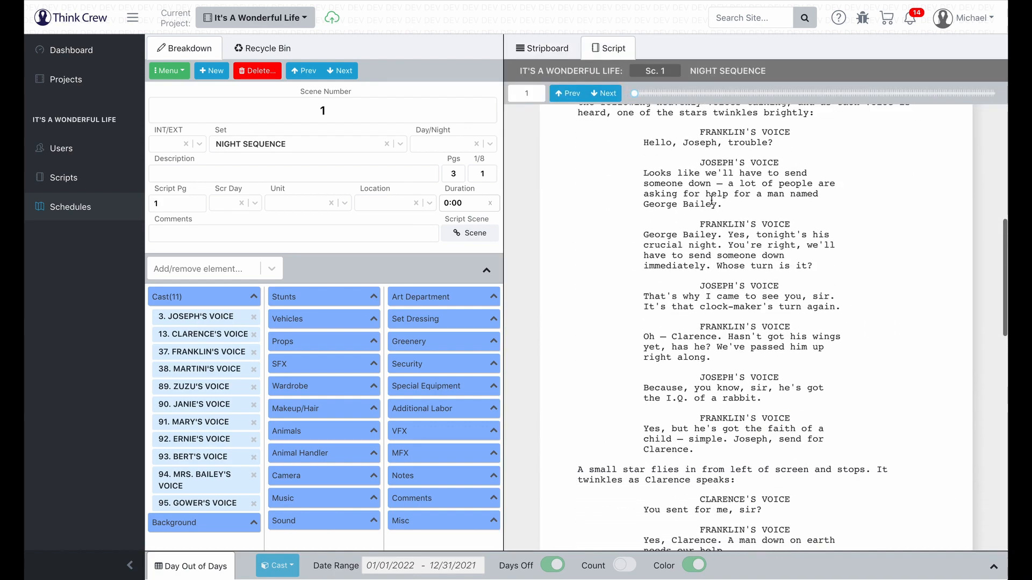
scroll(711, 200, up, 20)
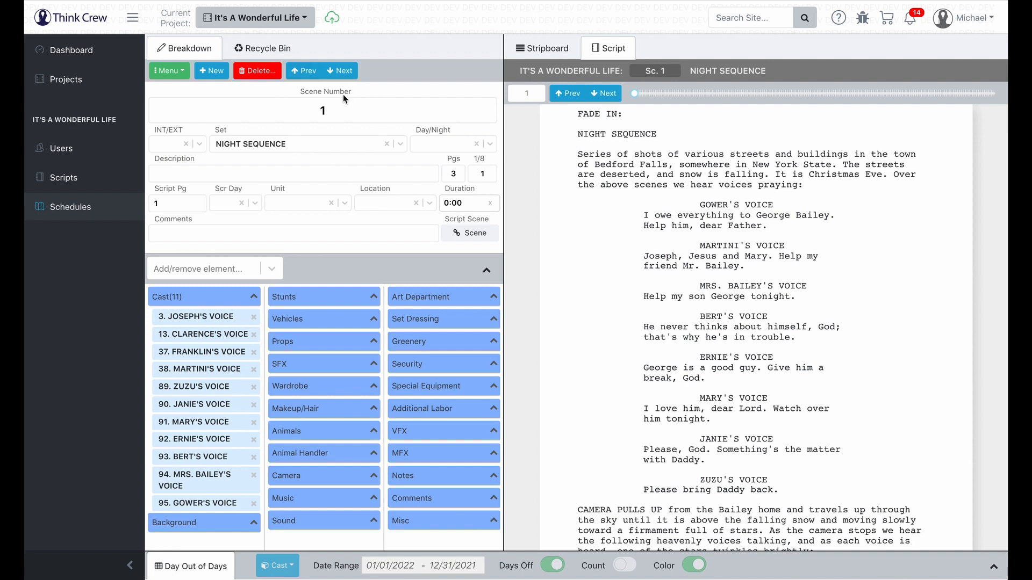
Link script scene 2, EXT. FROZEN RIVER AND HILL – DAY, to the breakdown of scene 1
click(475, 236)
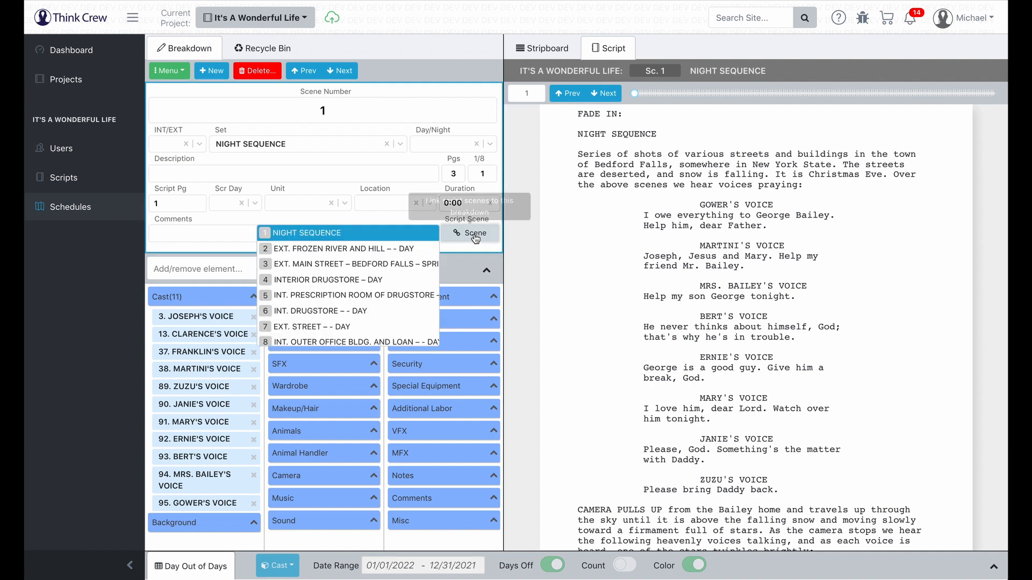
click(336, 249)
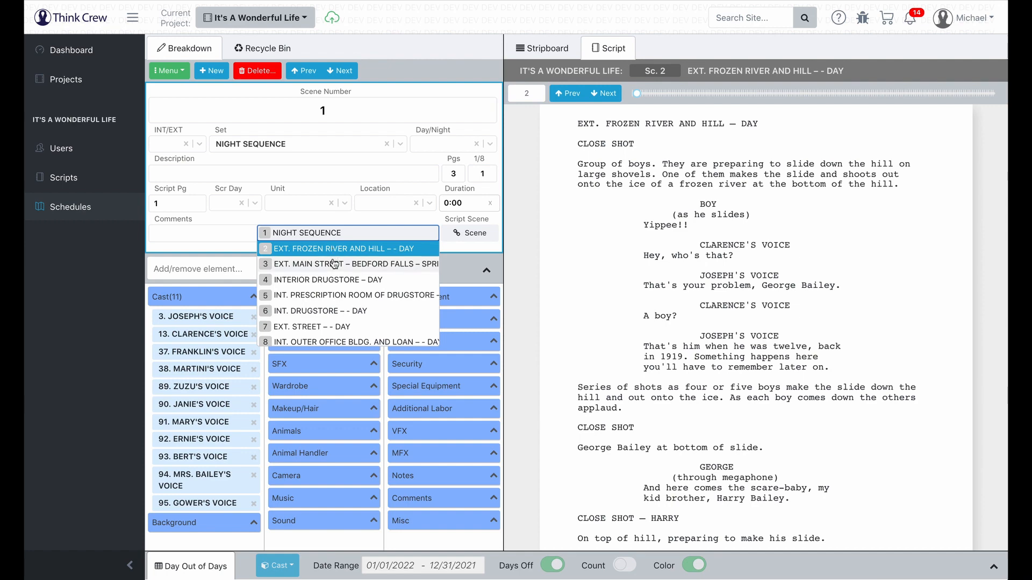
key(Down)
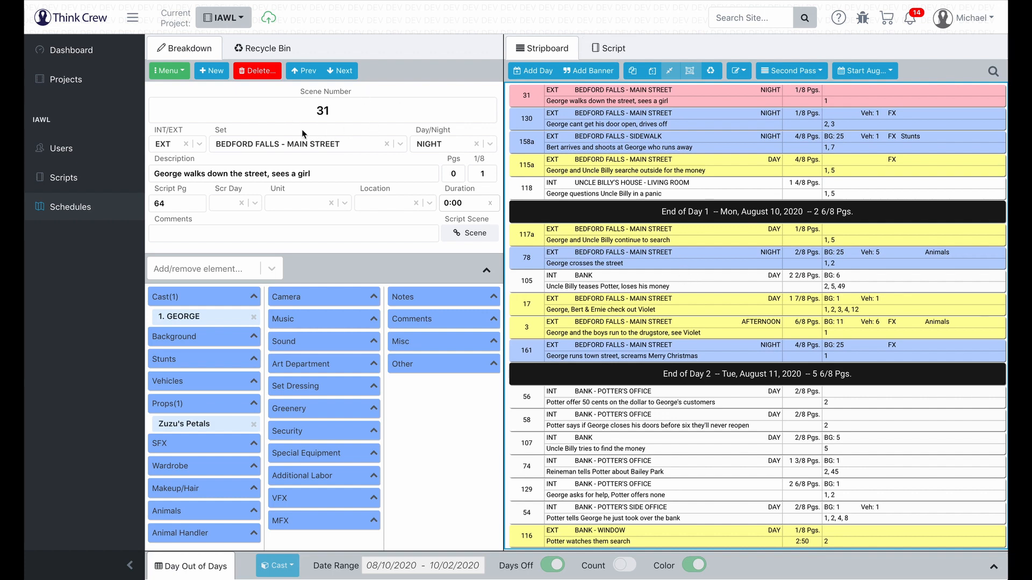
View the script for scene 31 of the IAWL schedule, go forward through the scenes to 33, and go back to 31
click(604, 48)
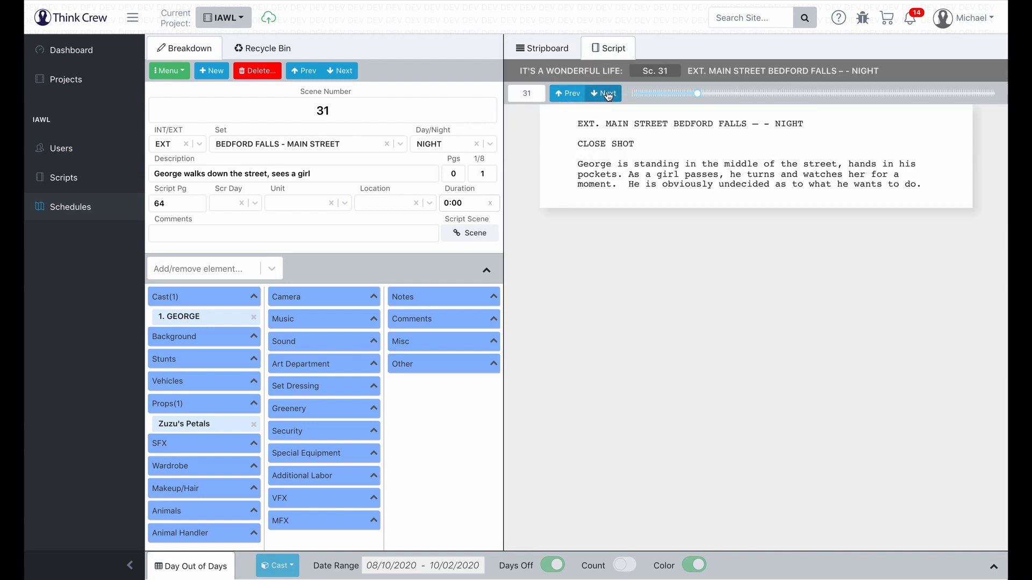
click(608, 96)
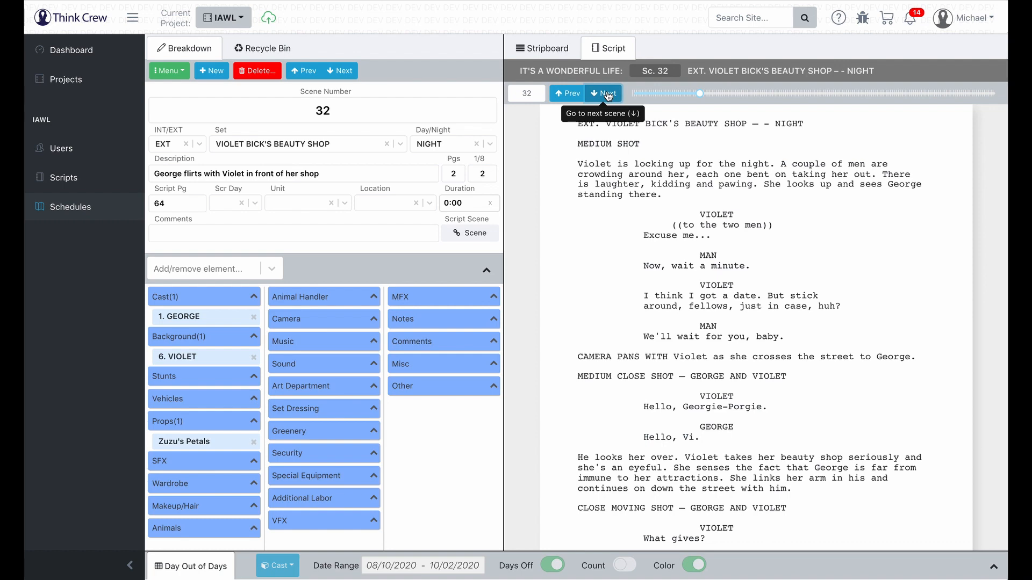
click(608, 96)
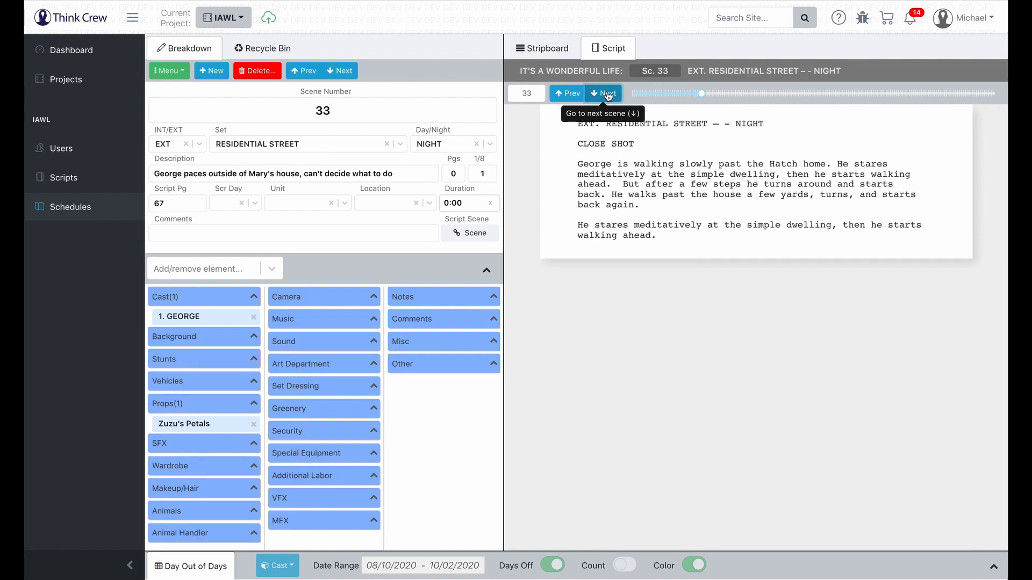
click(571, 96)
click(571, 95)
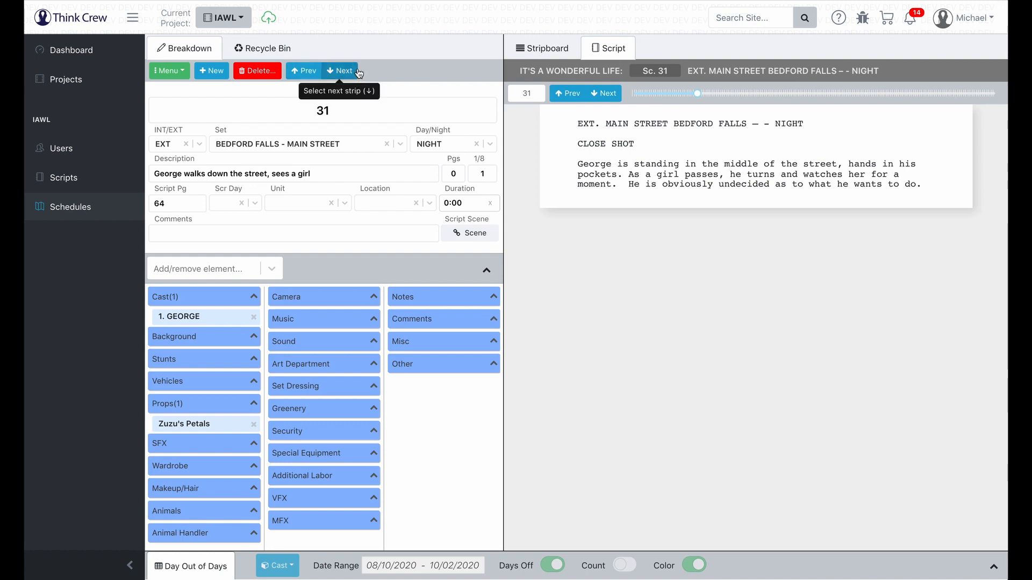
Return to the stripboard and select the strip that follows scene 31 from its breakdown
click(542, 48)
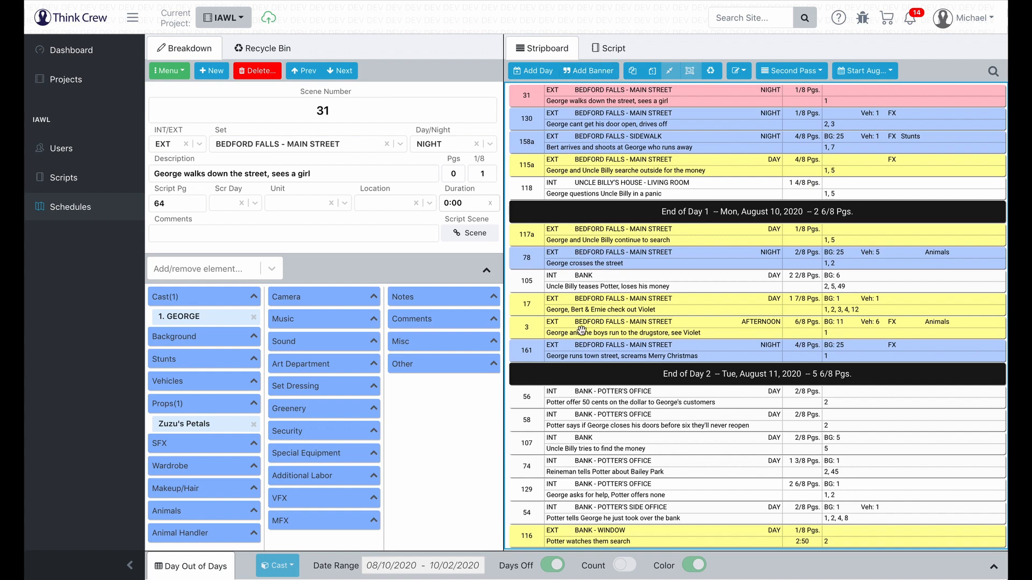
click(344, 72)
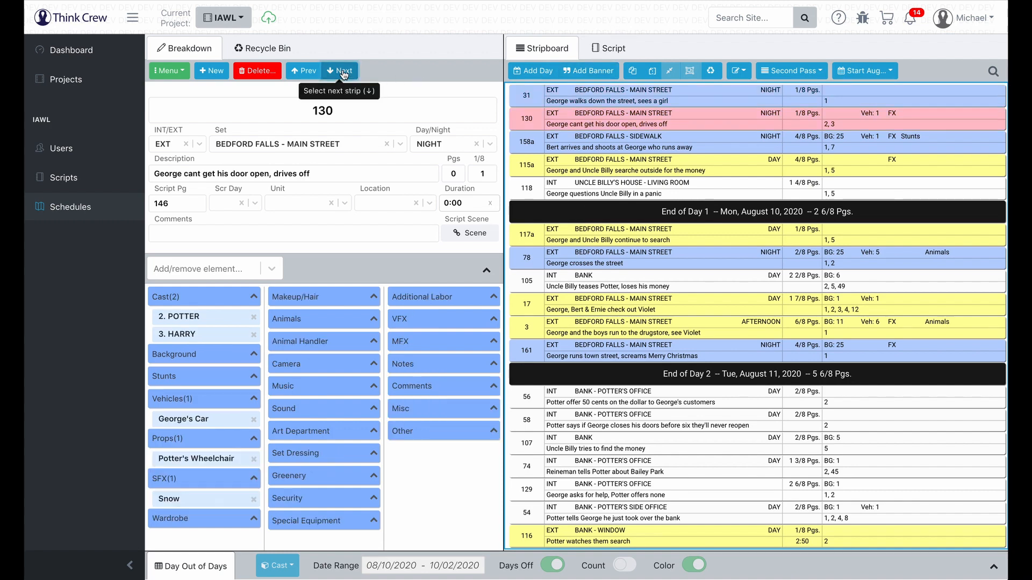
Go forward to the strip of scene 158a in stripboard order and back to the strip of scene 31
click(344, 72)
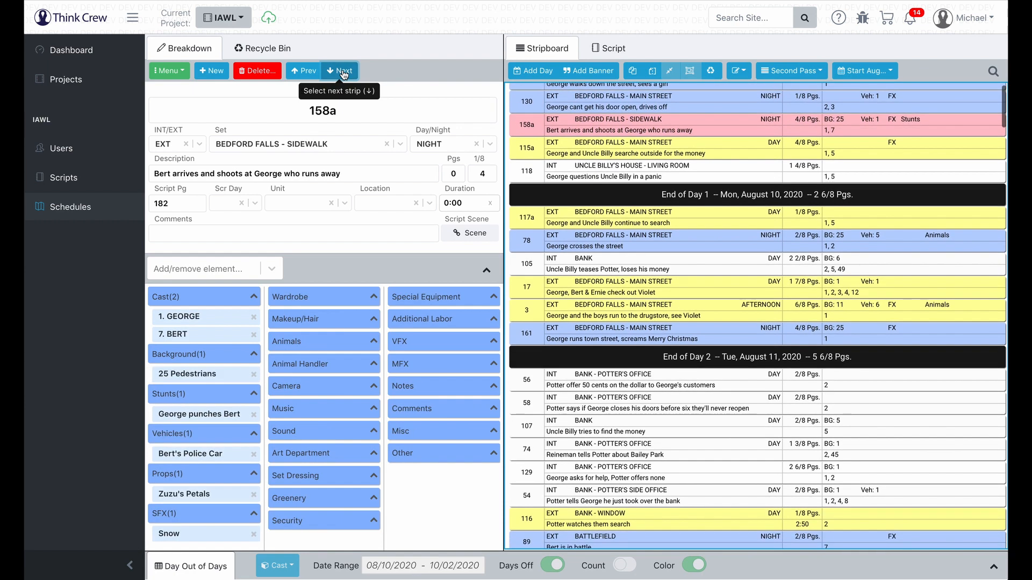
click(310, 71)
click(310, 72)
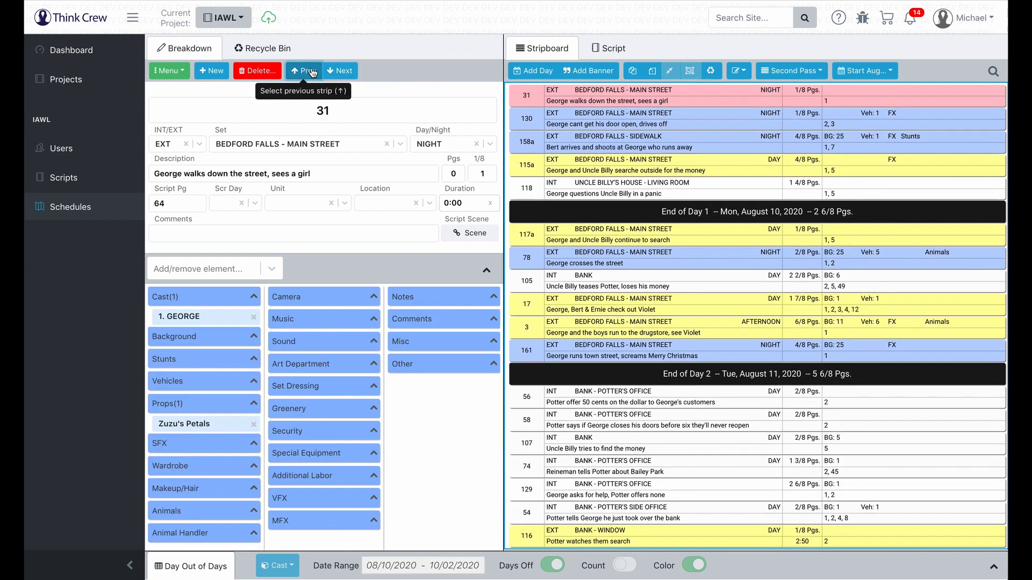
View the script for scene 31, go forward to script scene 32, and return to scene 31
click(611, 51)
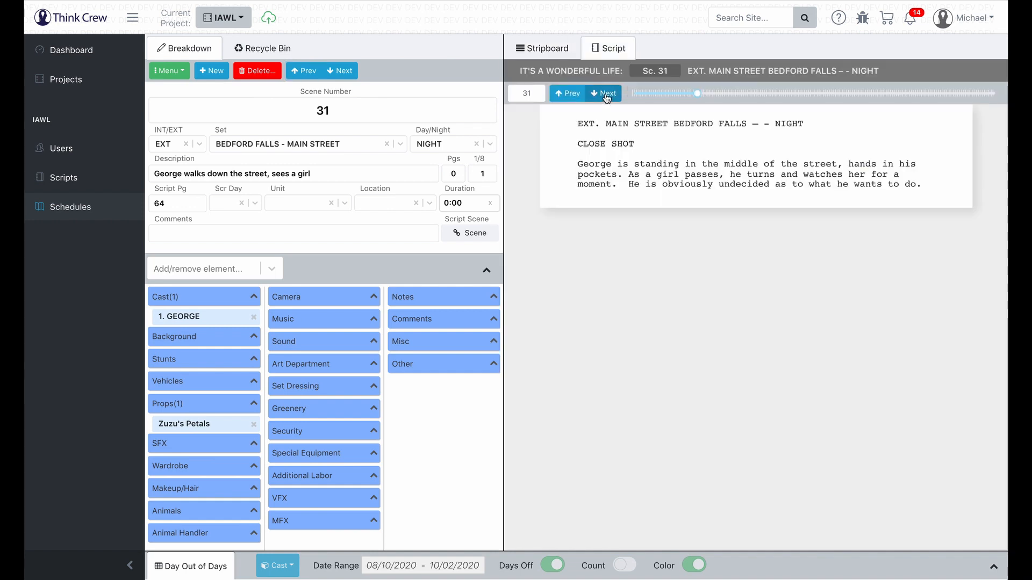
click(605, 94)
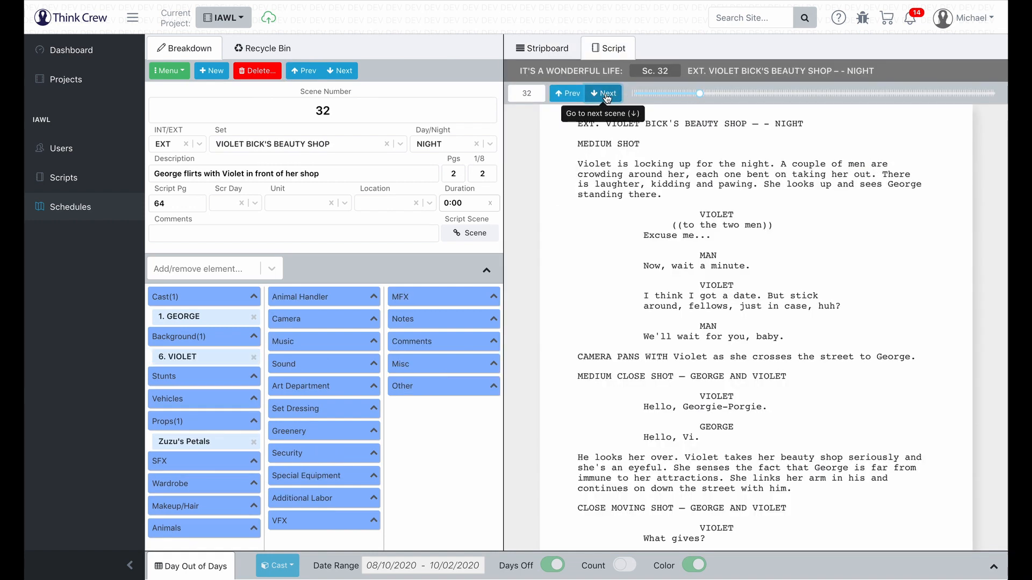
click(573, 94)
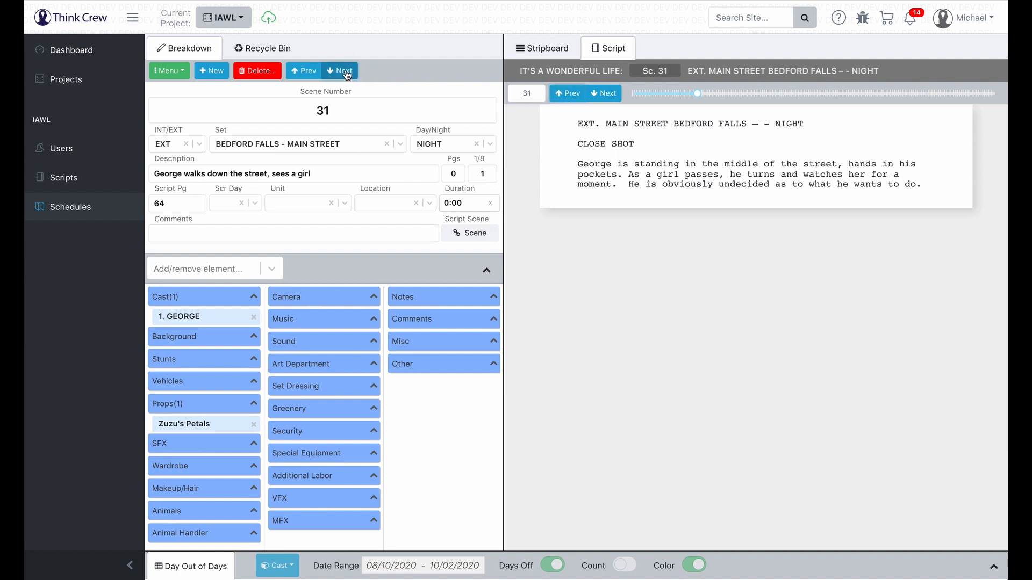
Go through the breakdowns in stripboard order from scene 31 to scene 3 beside the script, and check scene 3 on the stripboard
click(347, 74)
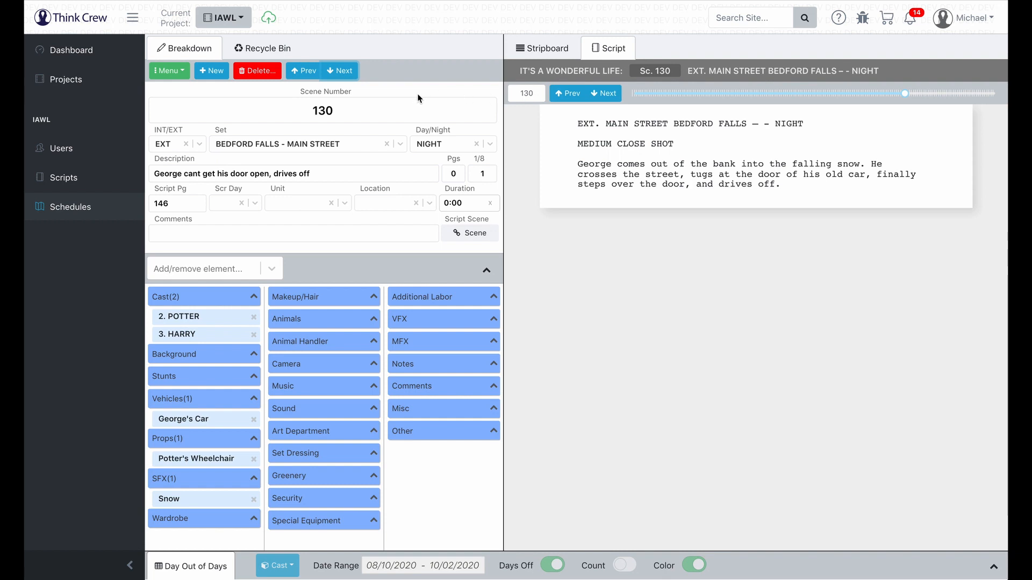
click(344, 72)
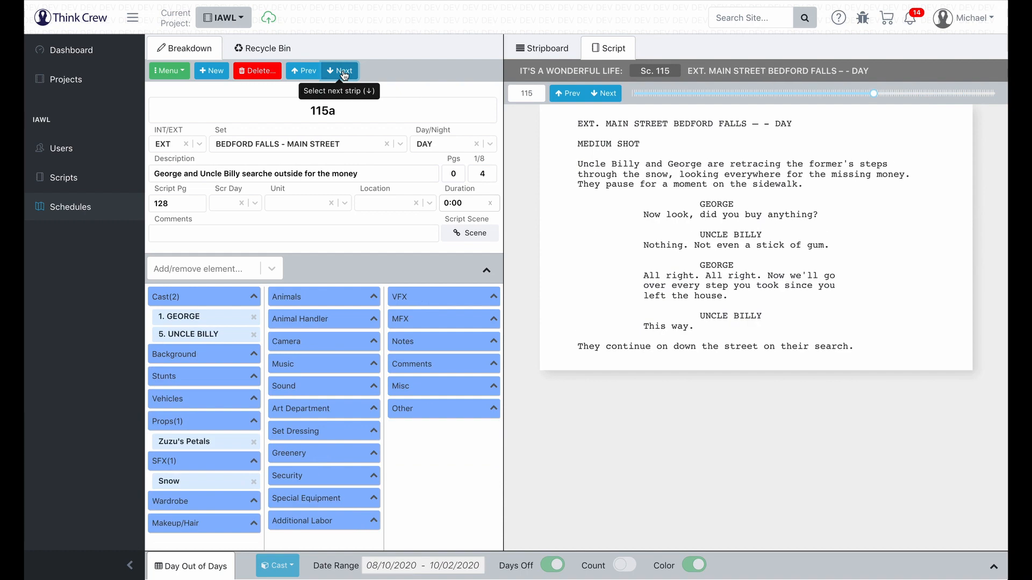
click(344, 73)
click(344, 72)
click(344, 72)
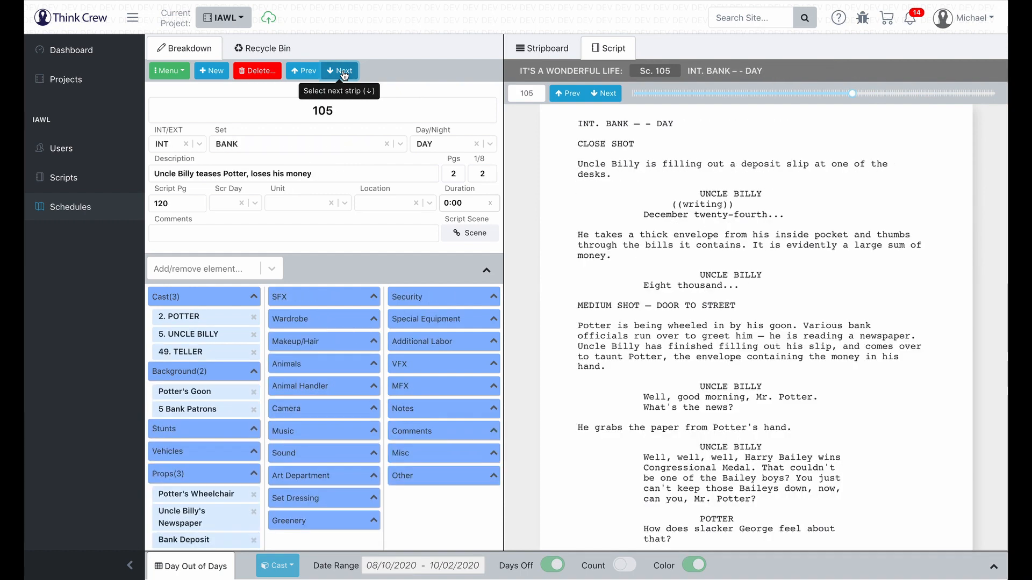
click(344, 72)
click(344, 72)
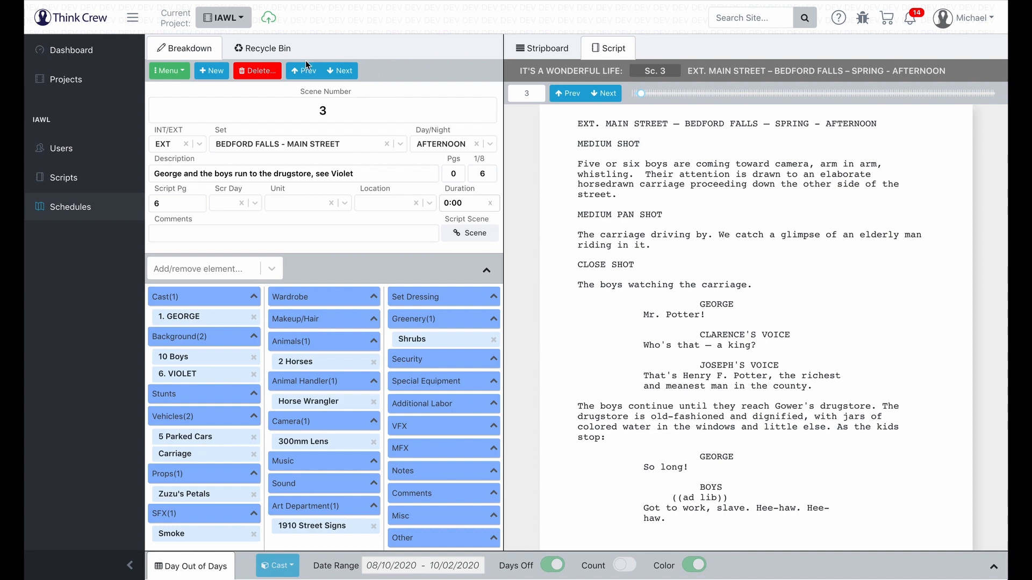
click(529, 49)
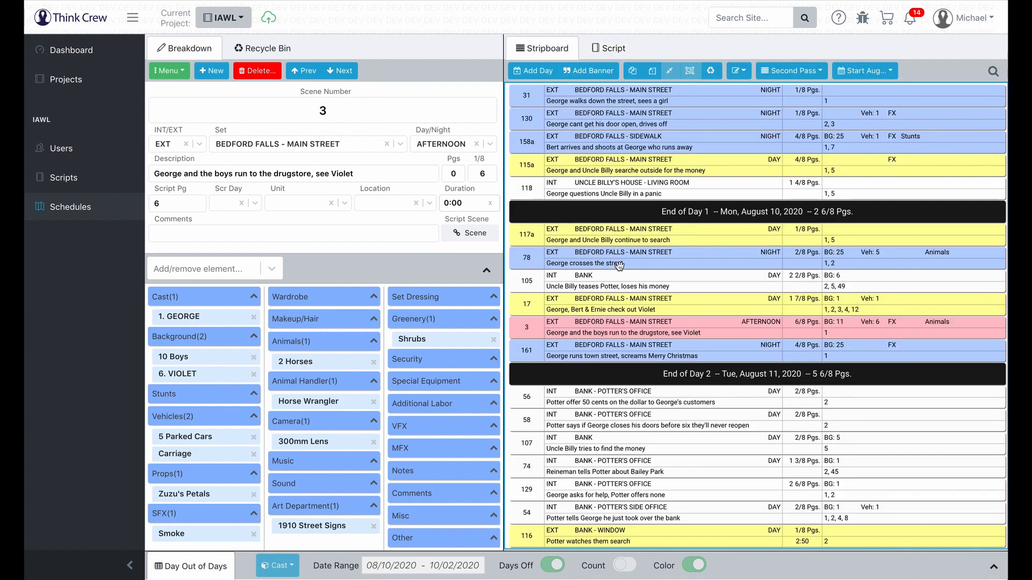
View the script for scene 3 and go forward in script order to scene 6 alongside the breakdowns
click(611, 48)
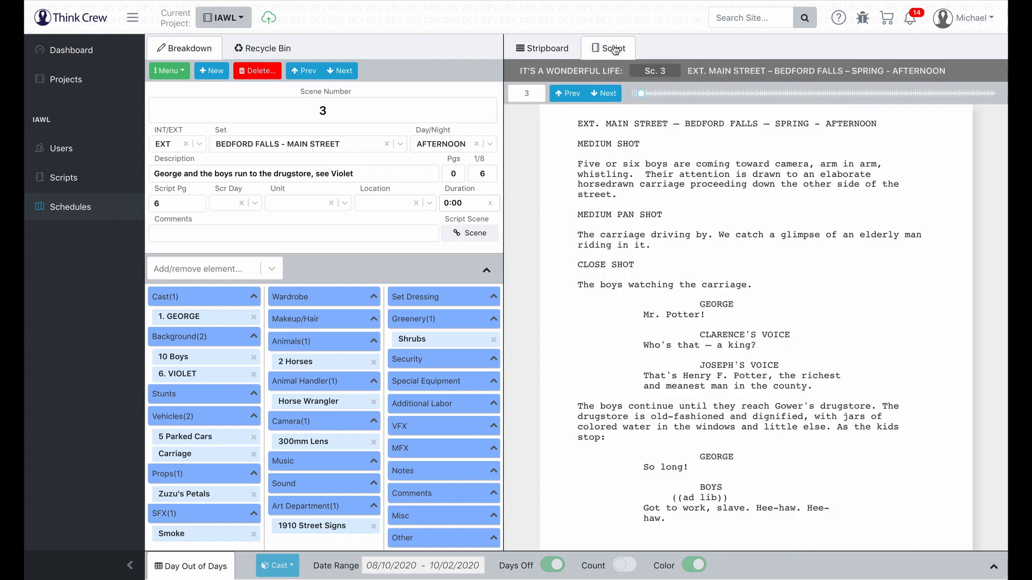
click(606, 95)
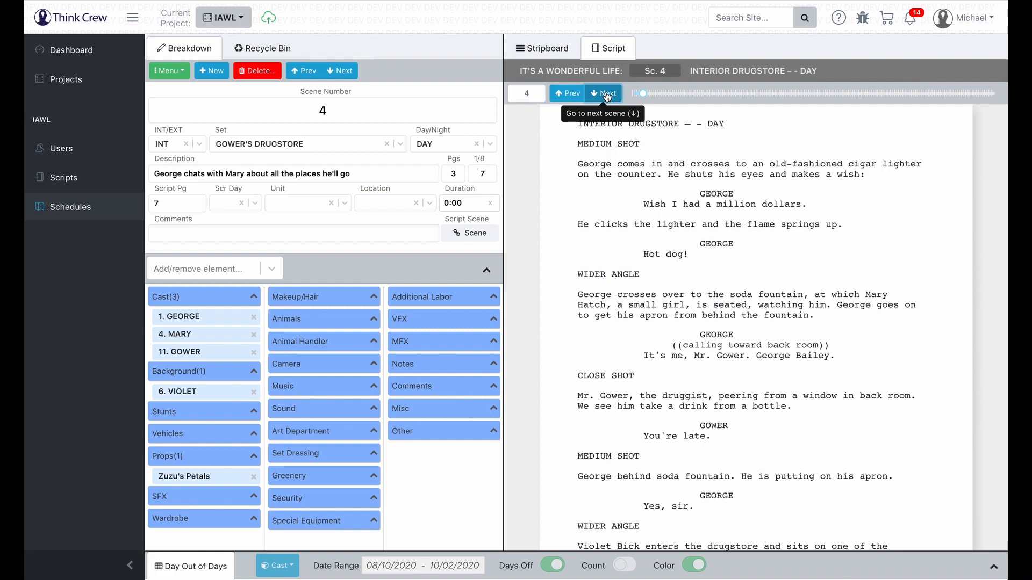
click(606, 94)
click(607, 94)
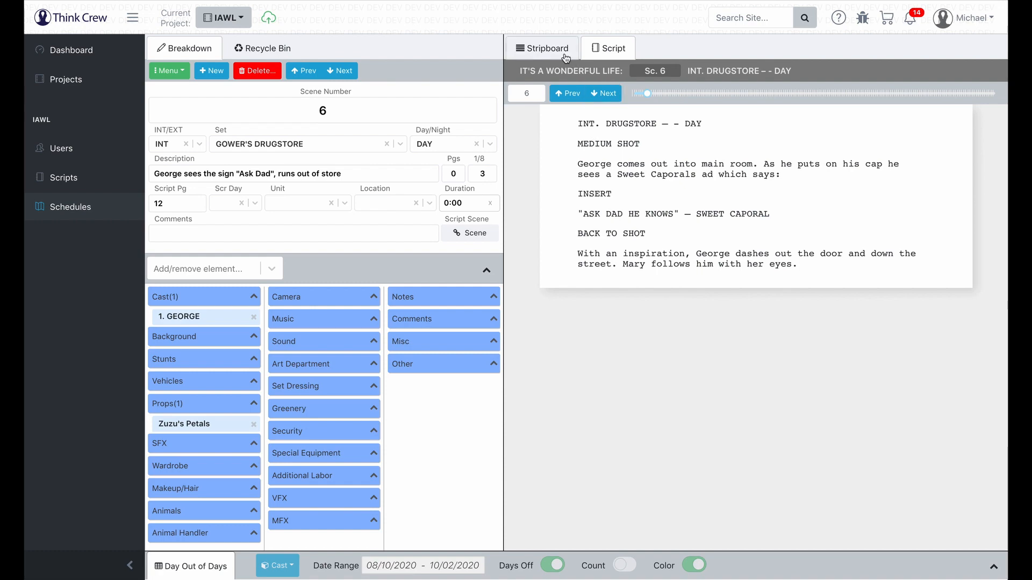
Merge the strips of scenes 31 and 130 into one strip on the stripboard
click(544, 50)
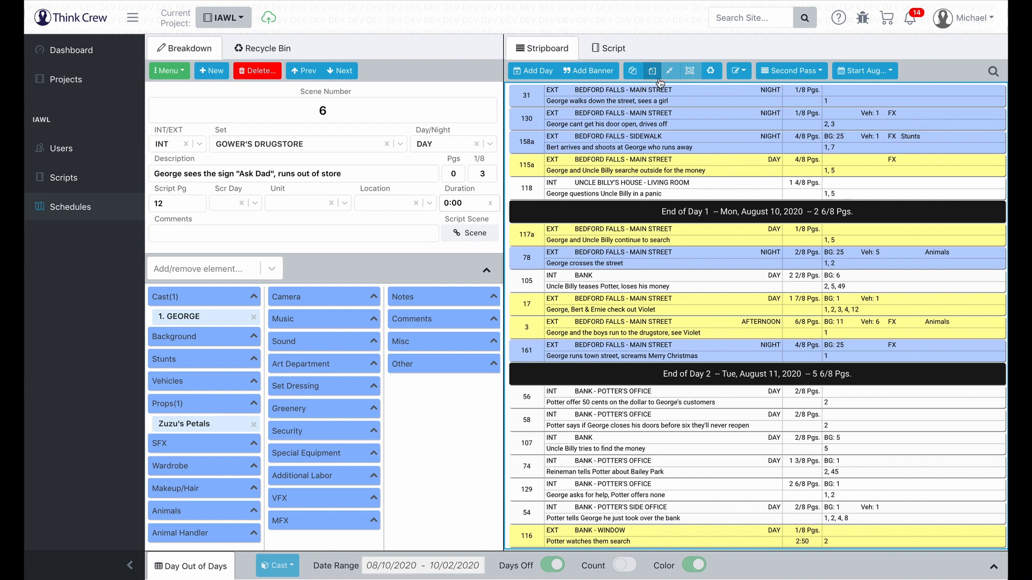
click(563, 96)
shift+click(558, 113)
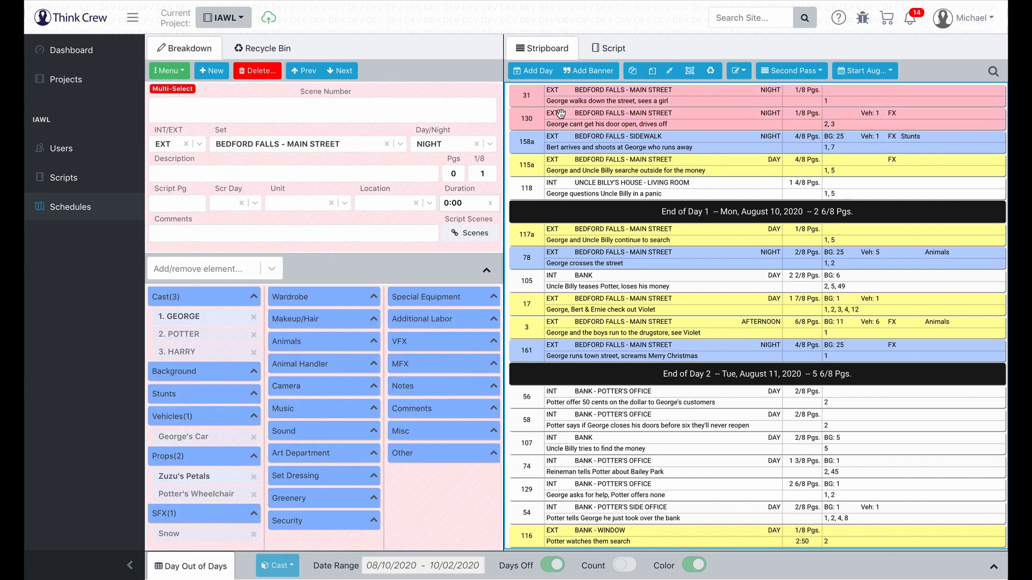
click(670, 72)
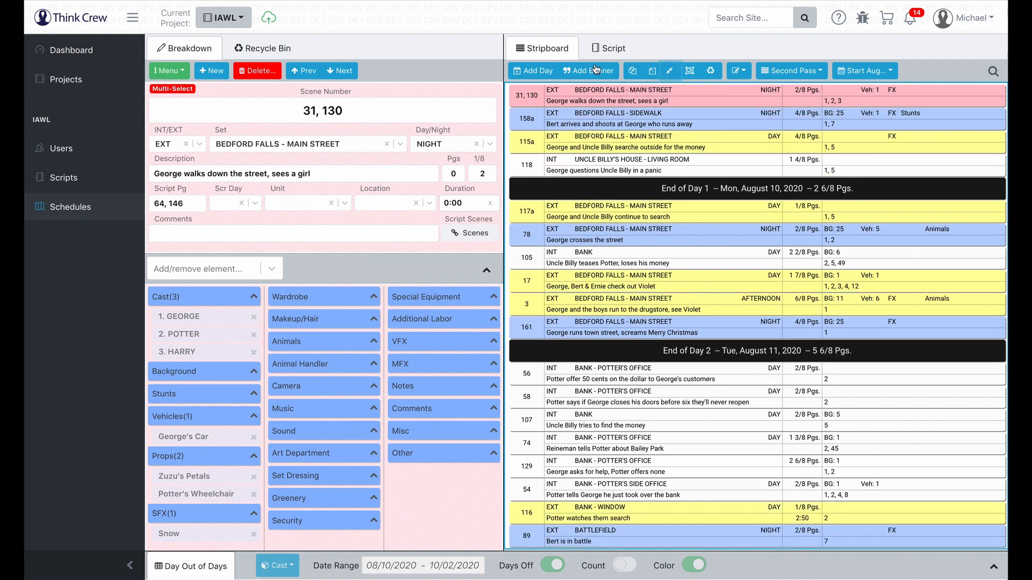
View the script for the merged scenes 31 and 130, and look up scene 31 among the breakdown's script scene links
click(616, 51)
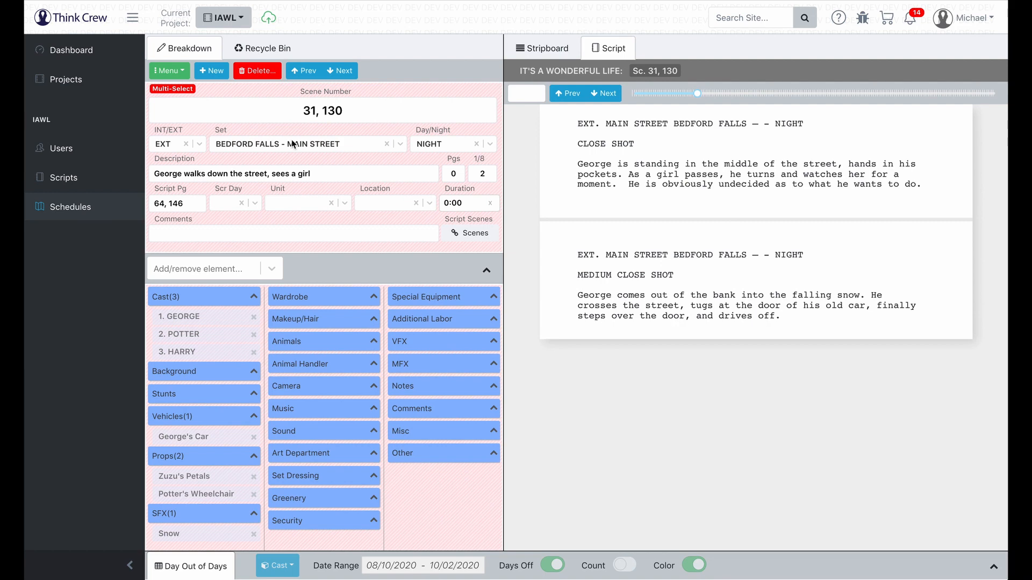
click(469, 233)
scroll(418, 264, down, 8)
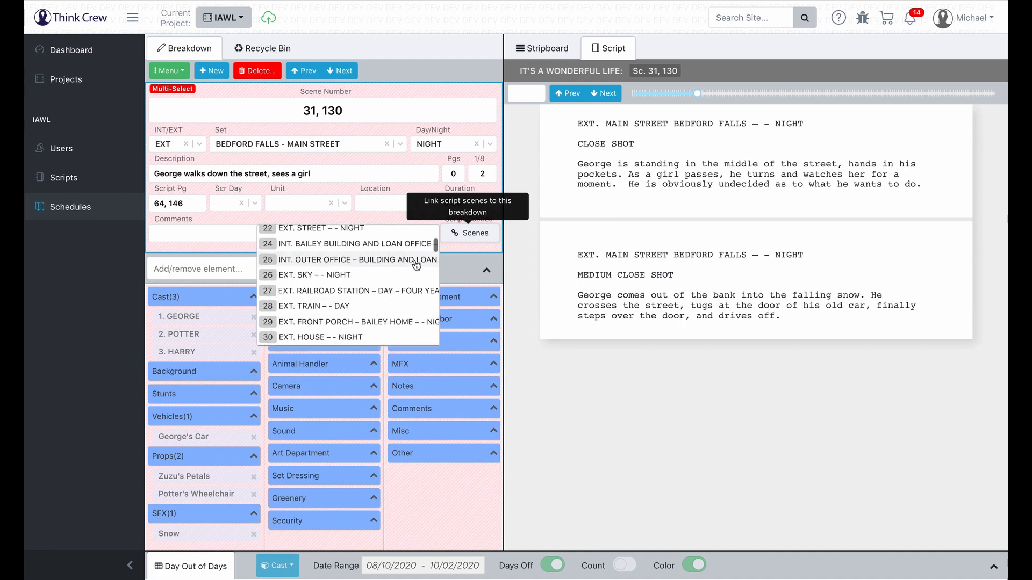
scroll(417, 266, down, 1)
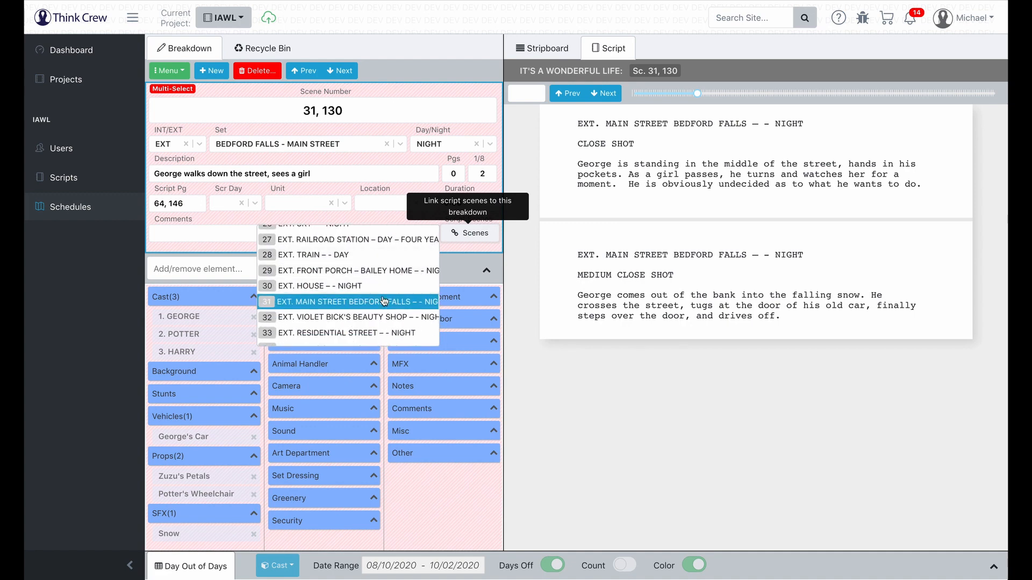